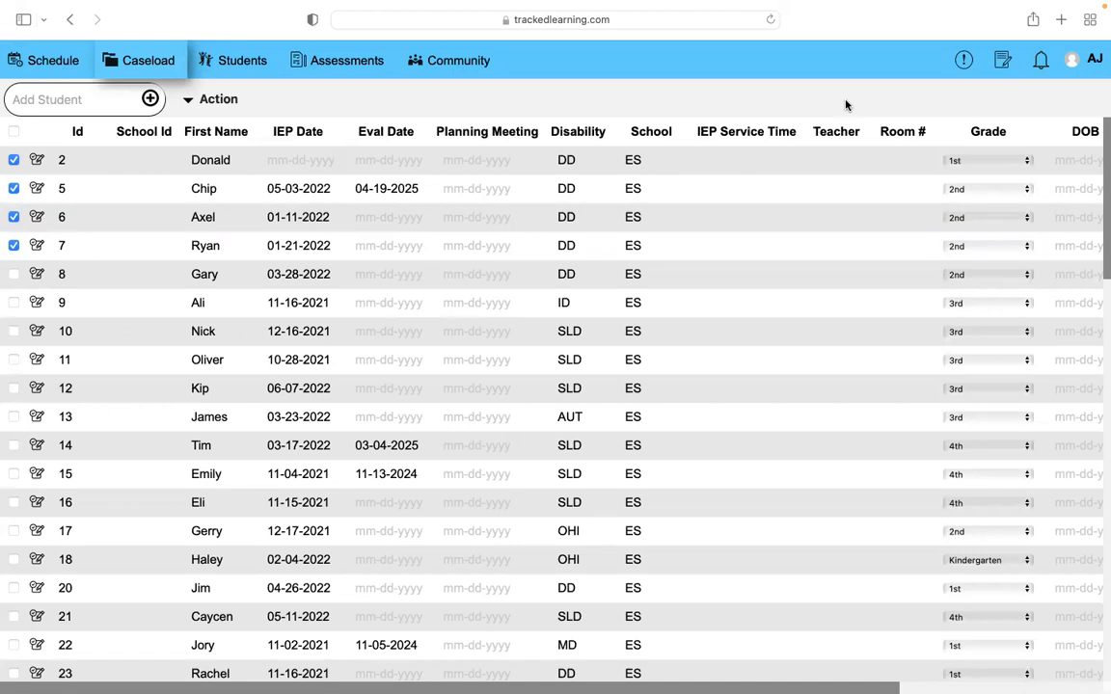
- Start a quick assessment for the checked students with place-value identification and number-comparison skills through the hundreds and hundred millions places
click(212, 99)
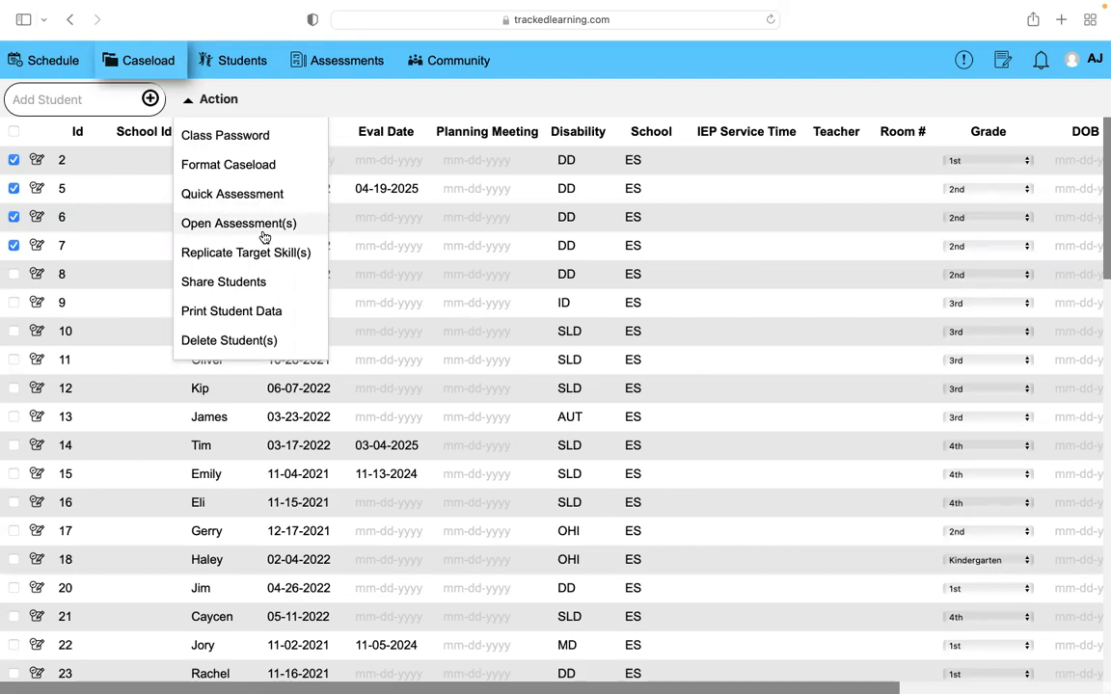
click(273, 203)
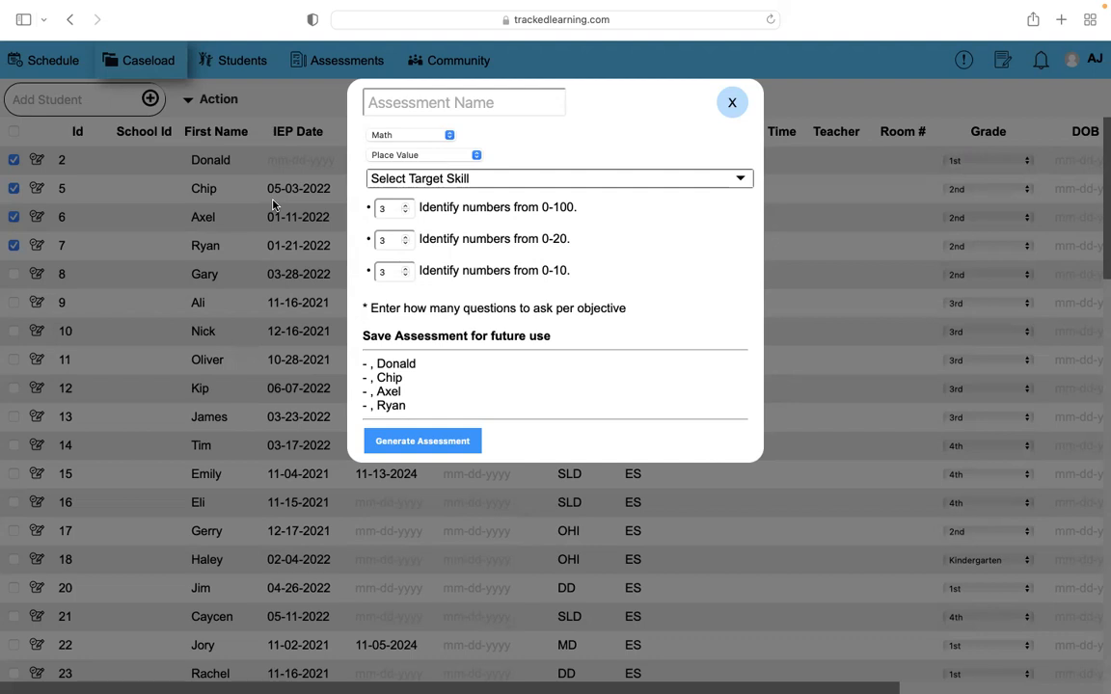
click(419, 179)
click(439, 199)
click(456, 179)
click(413, 236)
click(461, 178)
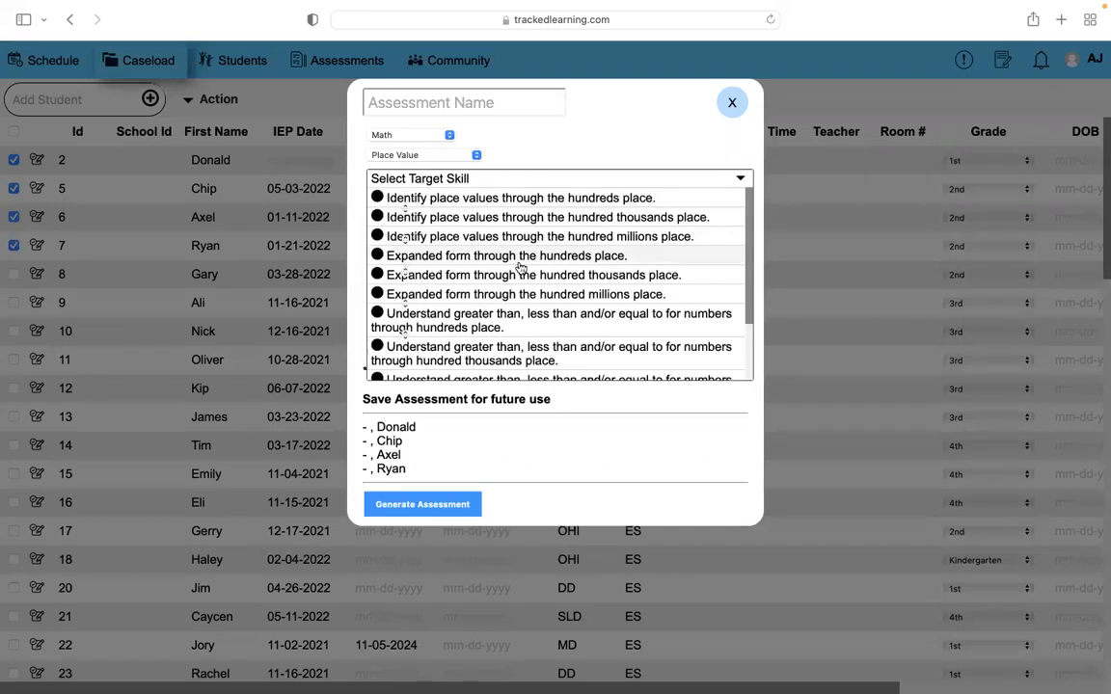
click(496, 317)
click(552, 177)
click(495, 366)
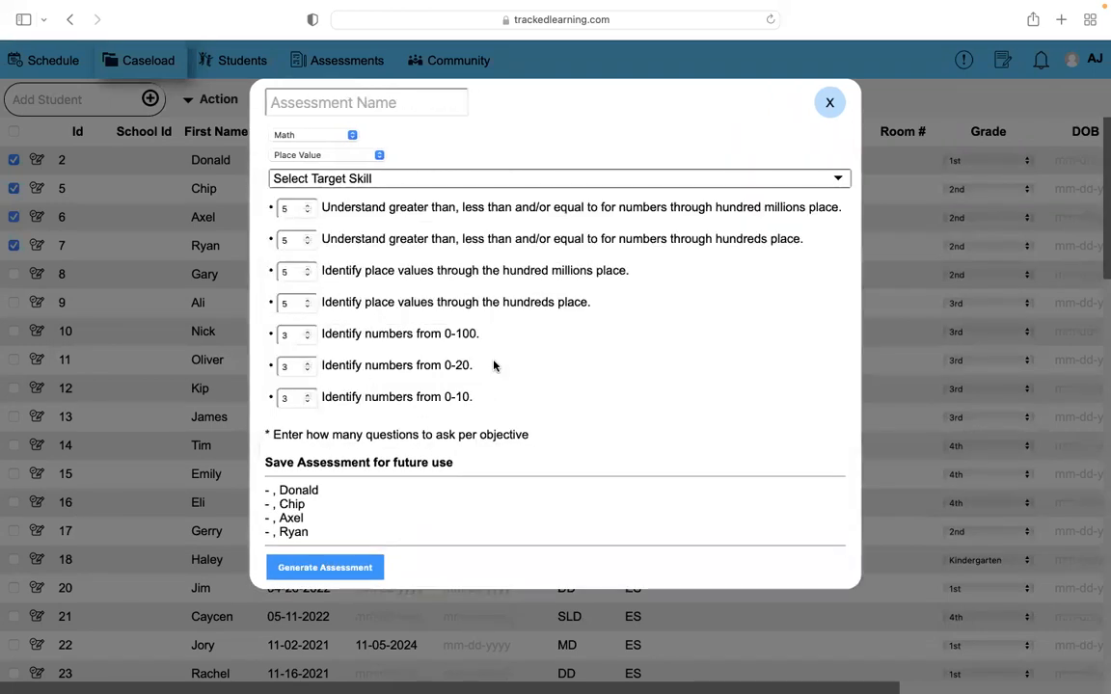
- Set question counts to 2 and 201 for hundred-millions and hundreds comparisons and 1 for hundreds place values, and close the quick assessment without generating it
click(308, 212)
key(Tab)
key(BackSpace)
text(201)
click(293, 305)
key(BackSpace)
text(1)
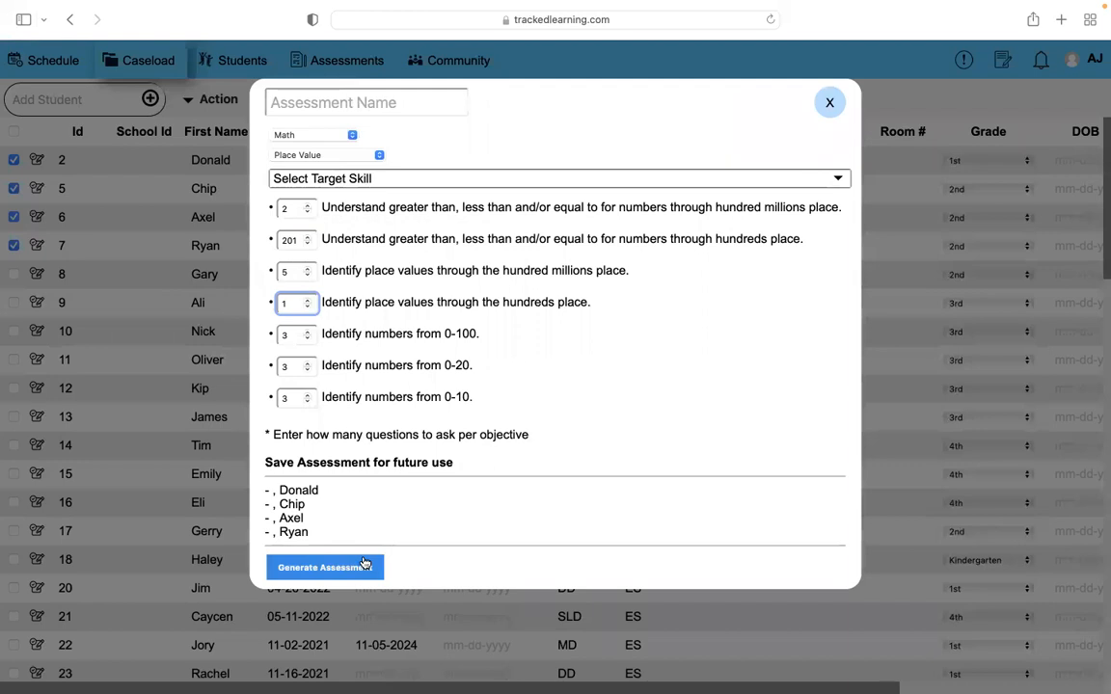
click(829, 102)
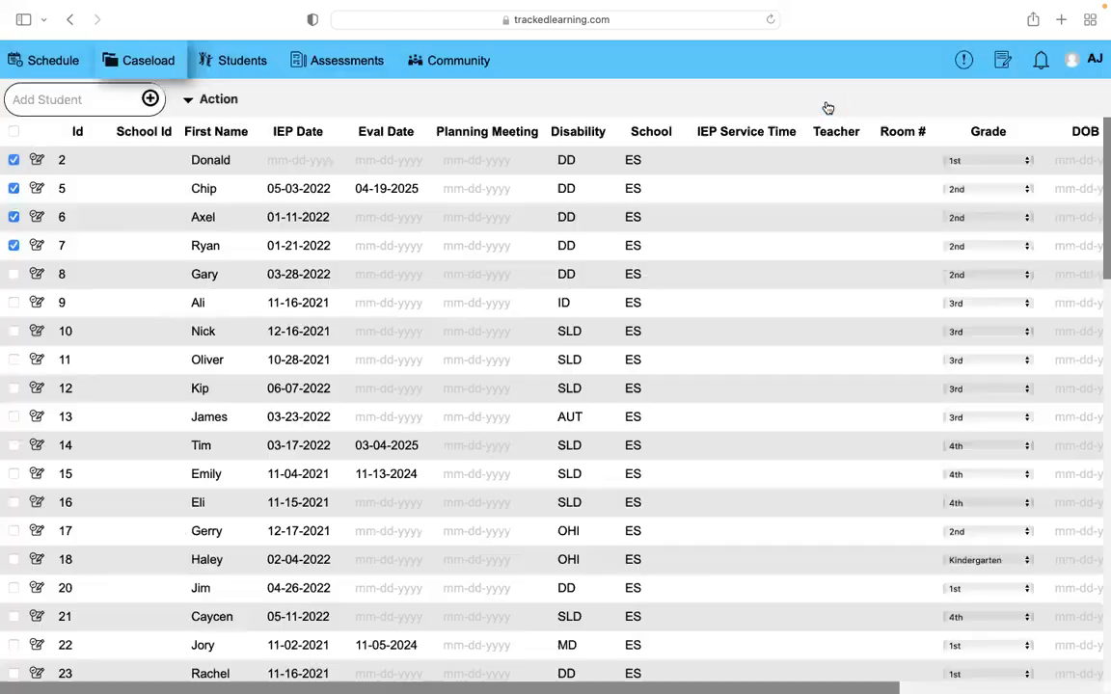
- Open the results of the 4th Grade Math Check - Group B assessment and examine the mean score per objective
click(333, 60)
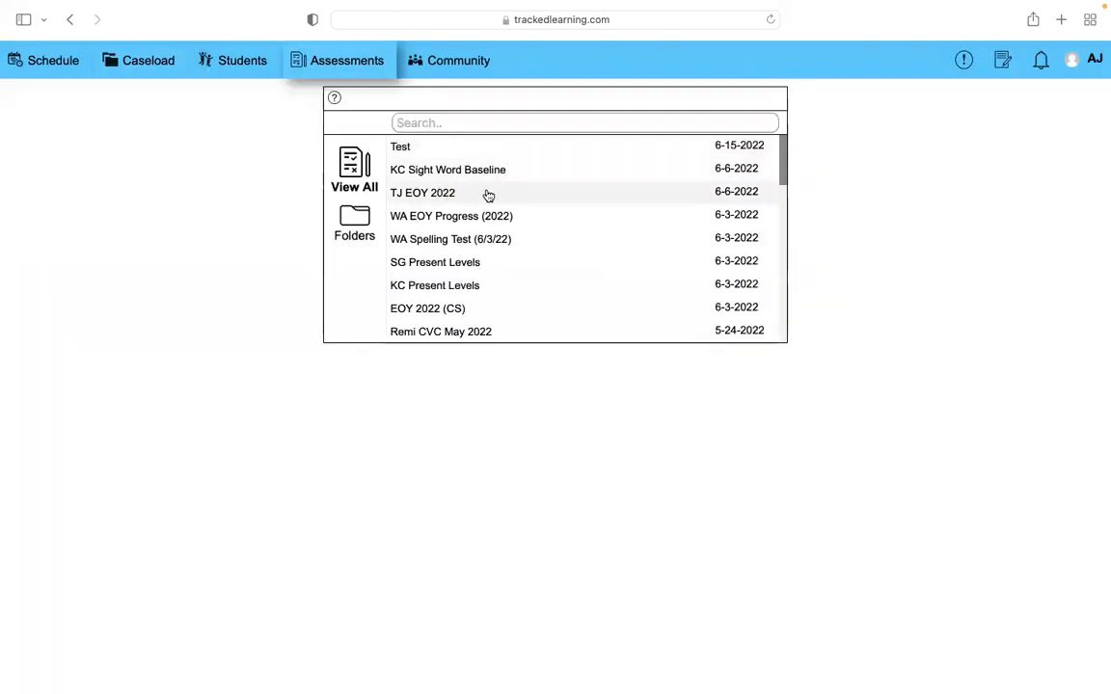
scroll(462, 261, down, 5)
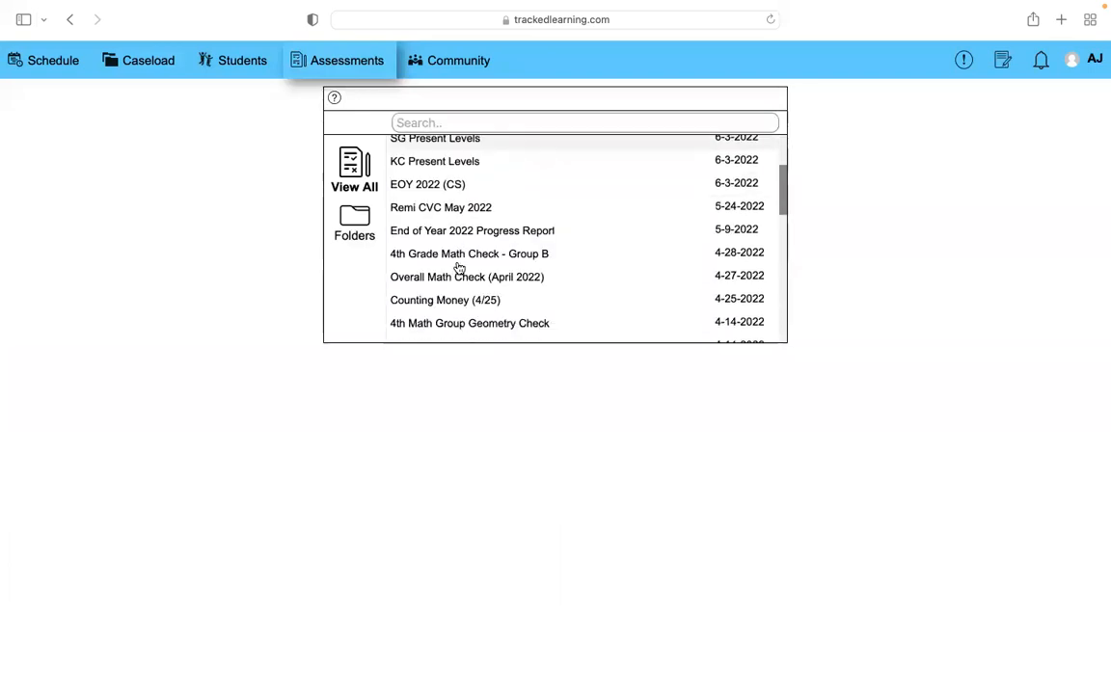
click(465, 255)
scroll(467, 598, down, 2)
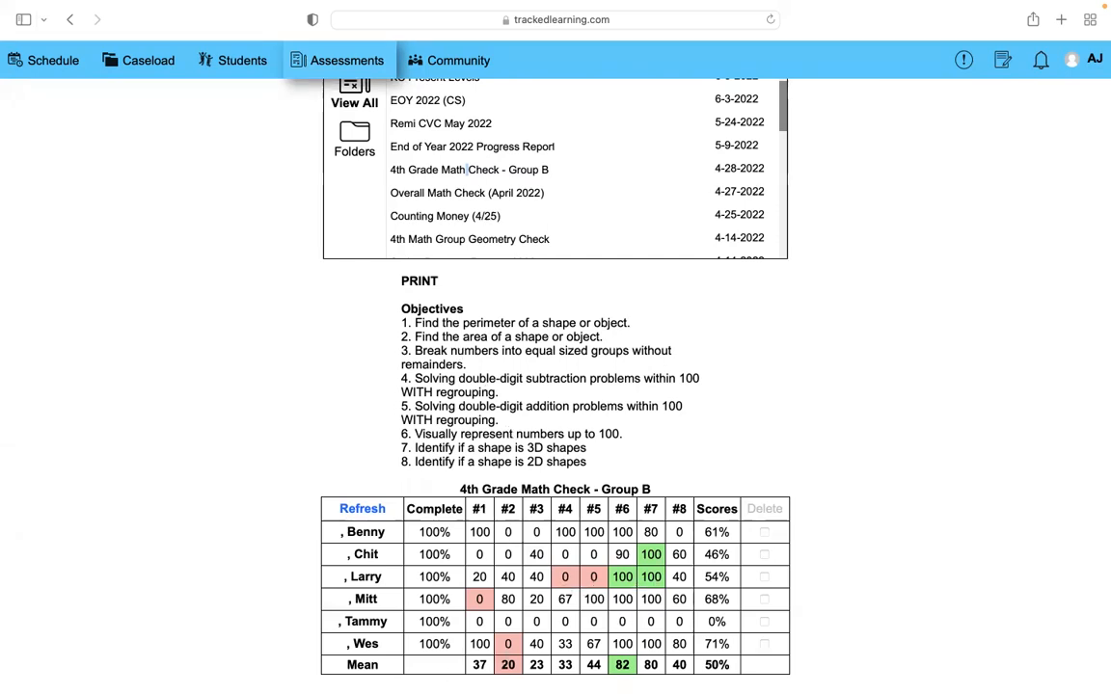
drag(347, 663, 600, 665)
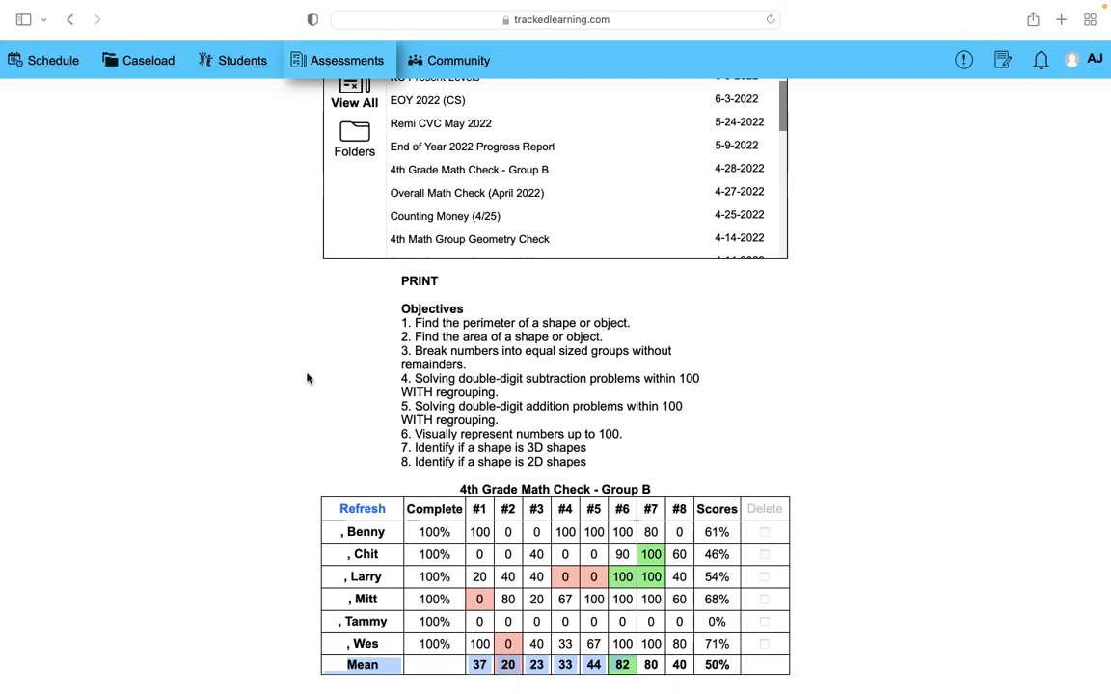
- Return to the caseload and select the first six students in the list
click(145, 58)
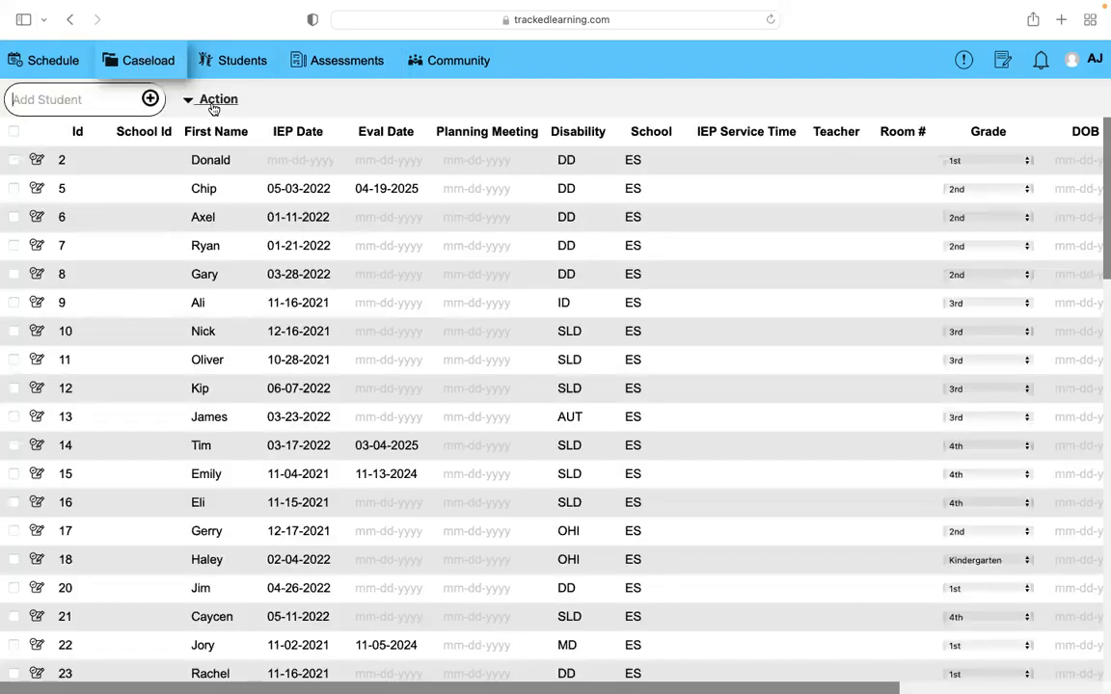
click(197, 99)
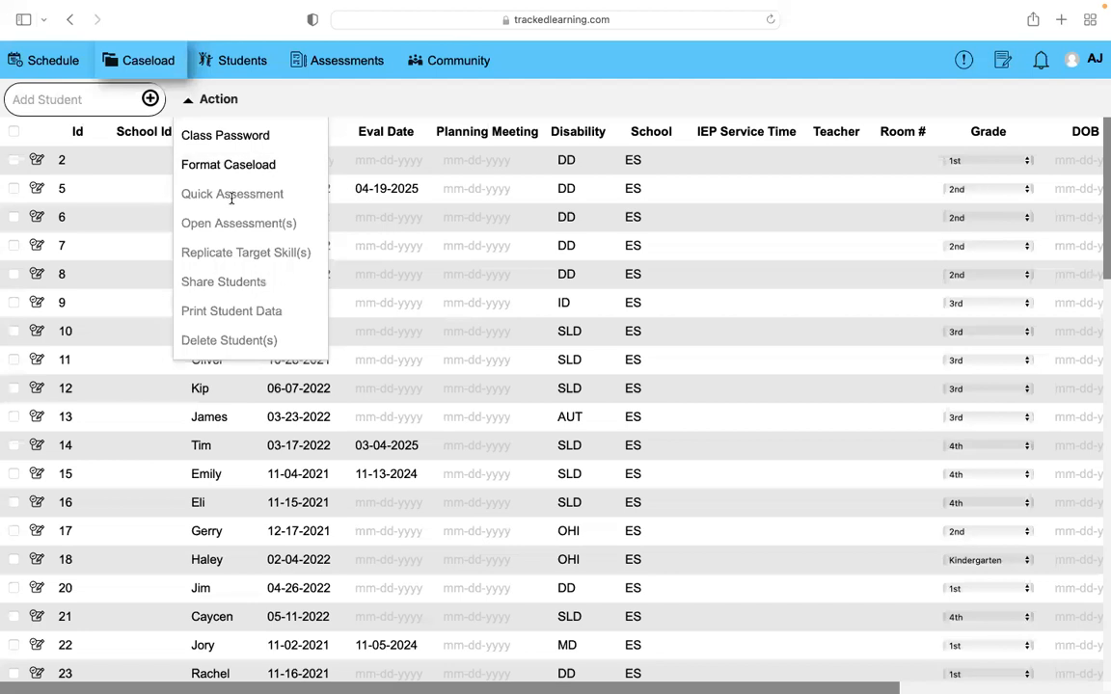
click(96, 170)
click(14, 160)
click(13, 188)
click(14, 217)
click(14, 245)
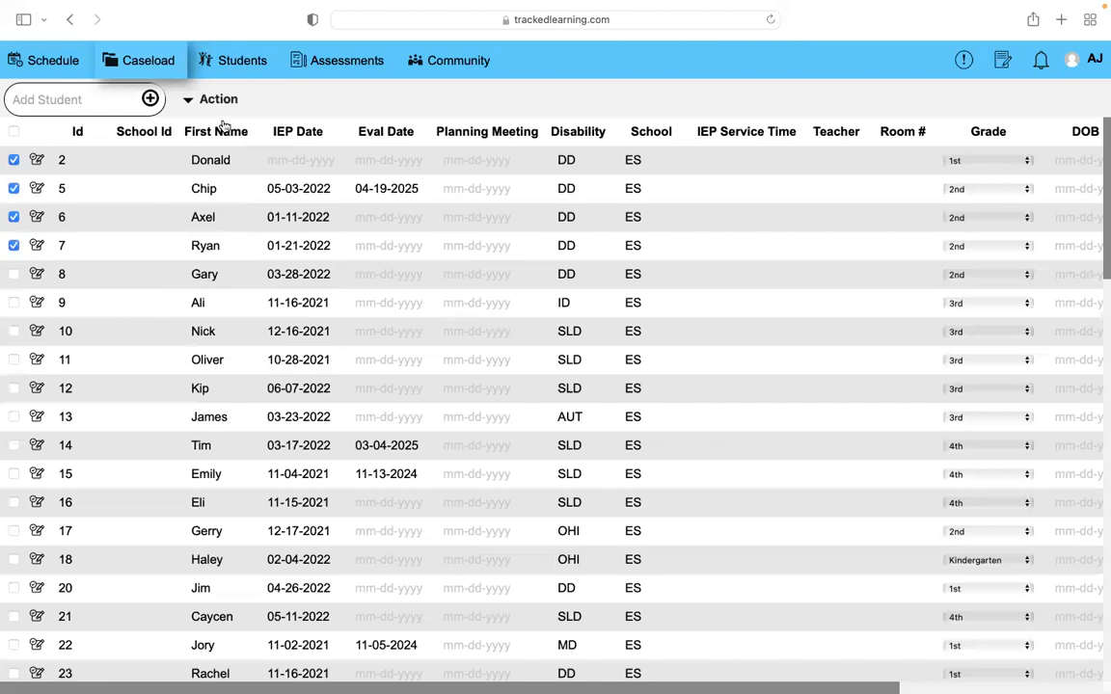
click(218, 99)
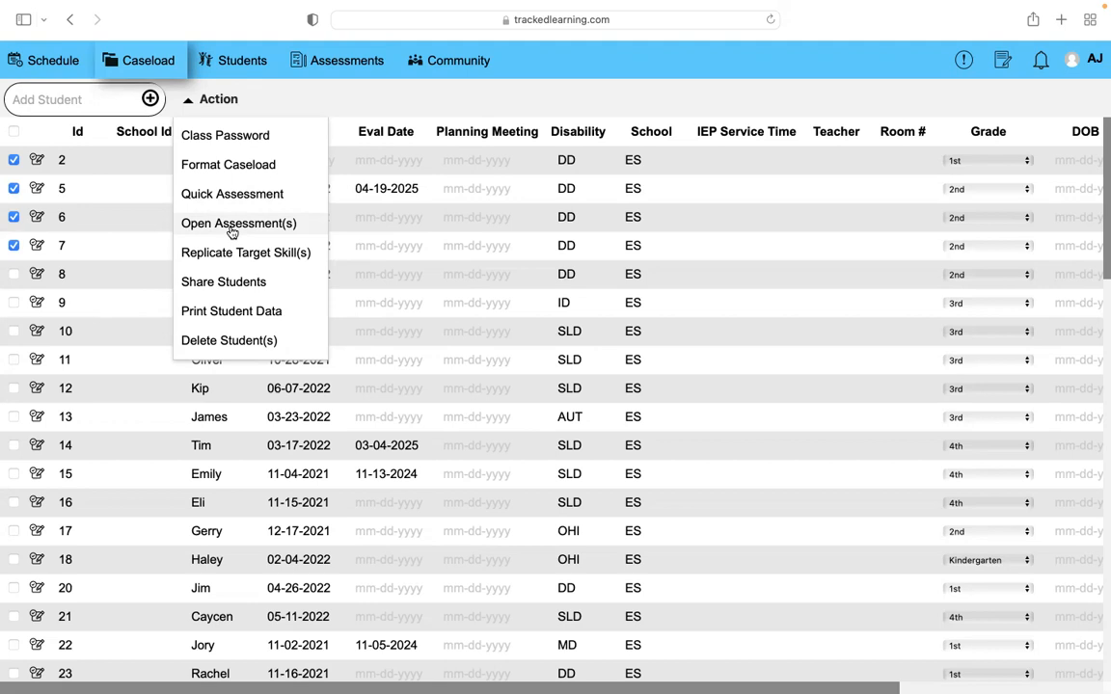
click(14, 247)
click(13, 274)
click(13, 302)
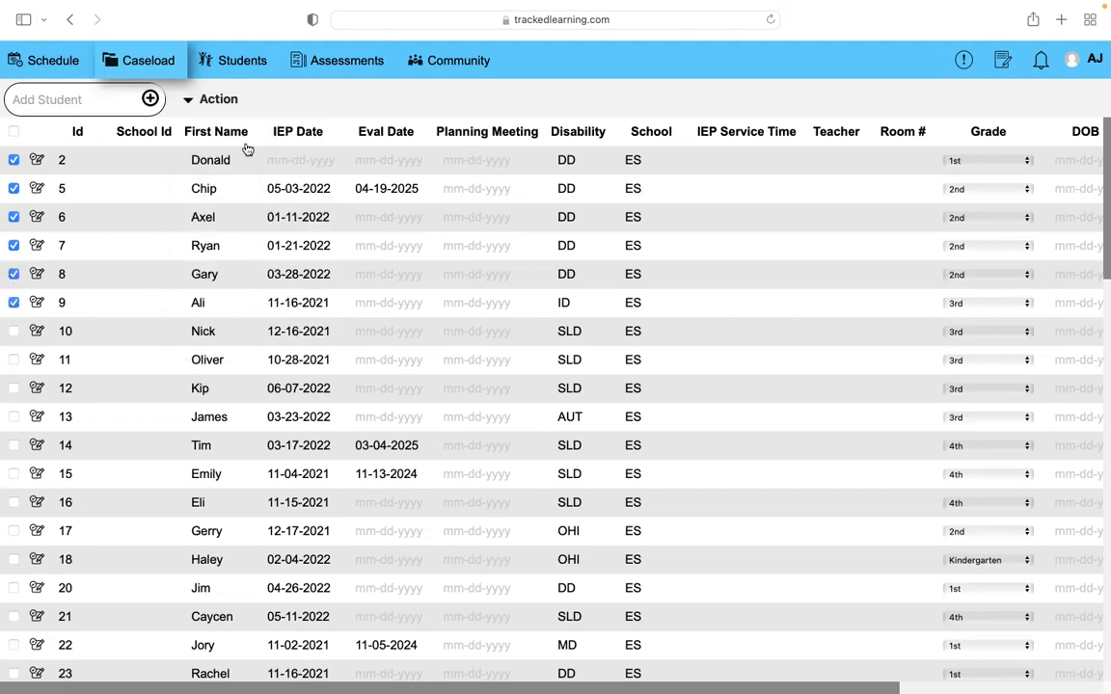
click(212, 99)
click(252, 249)
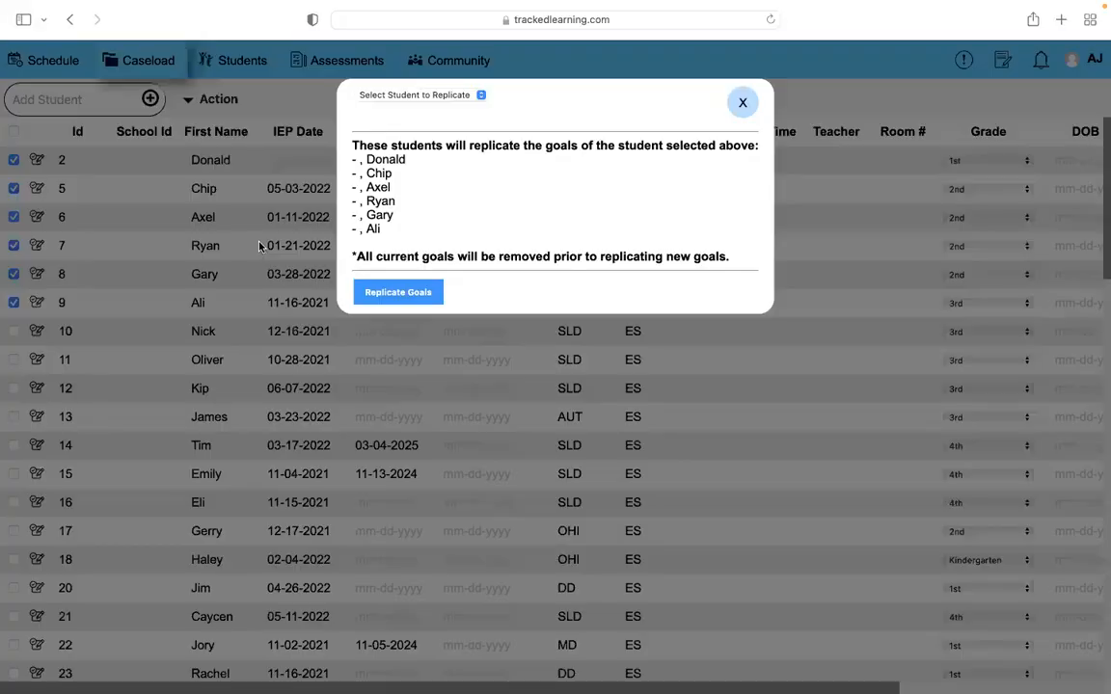
click(741, 100)
- Start Open Assessment(s) for the six selected students and expand the first student's target skills
click(212, 98)
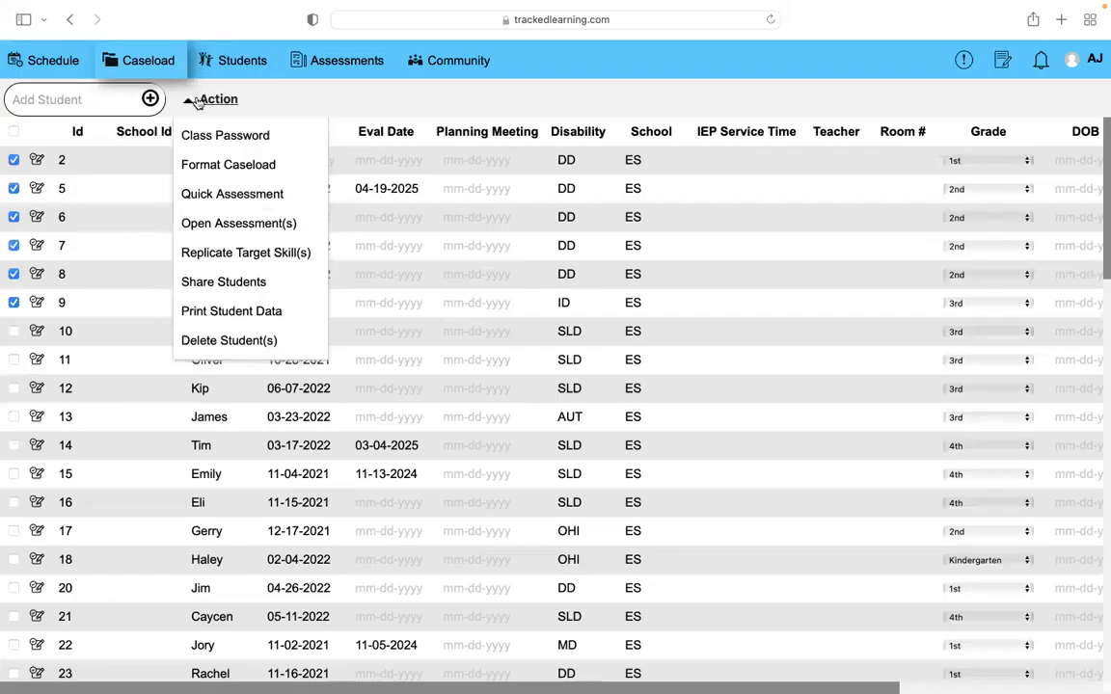
click(224, 223)
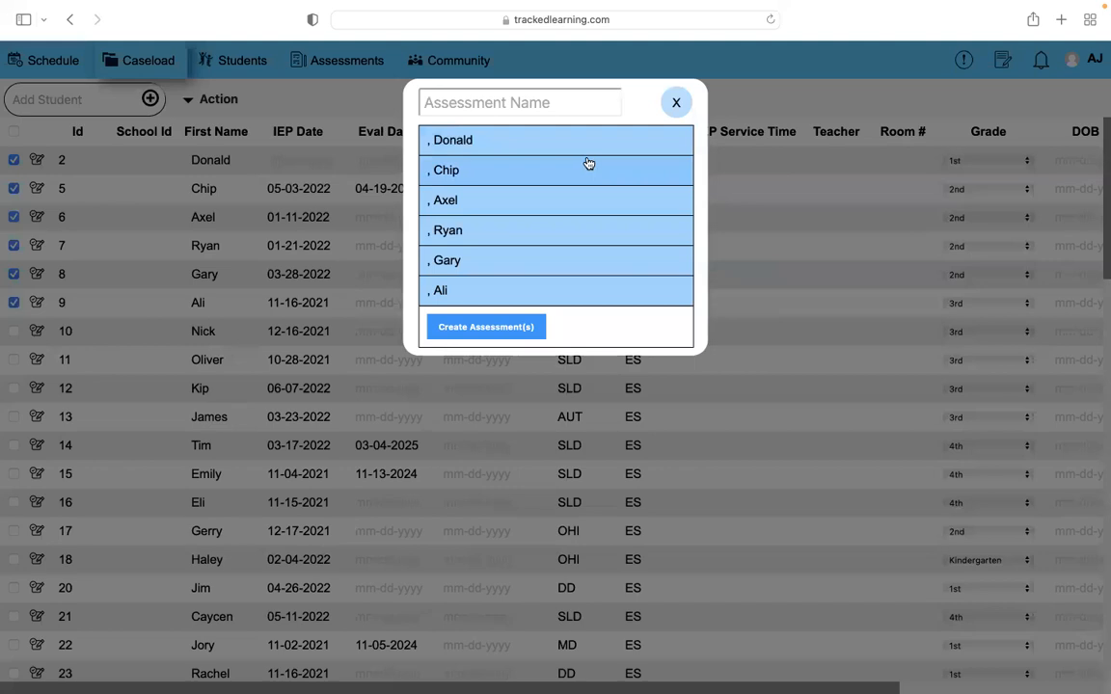
click(540, 150)
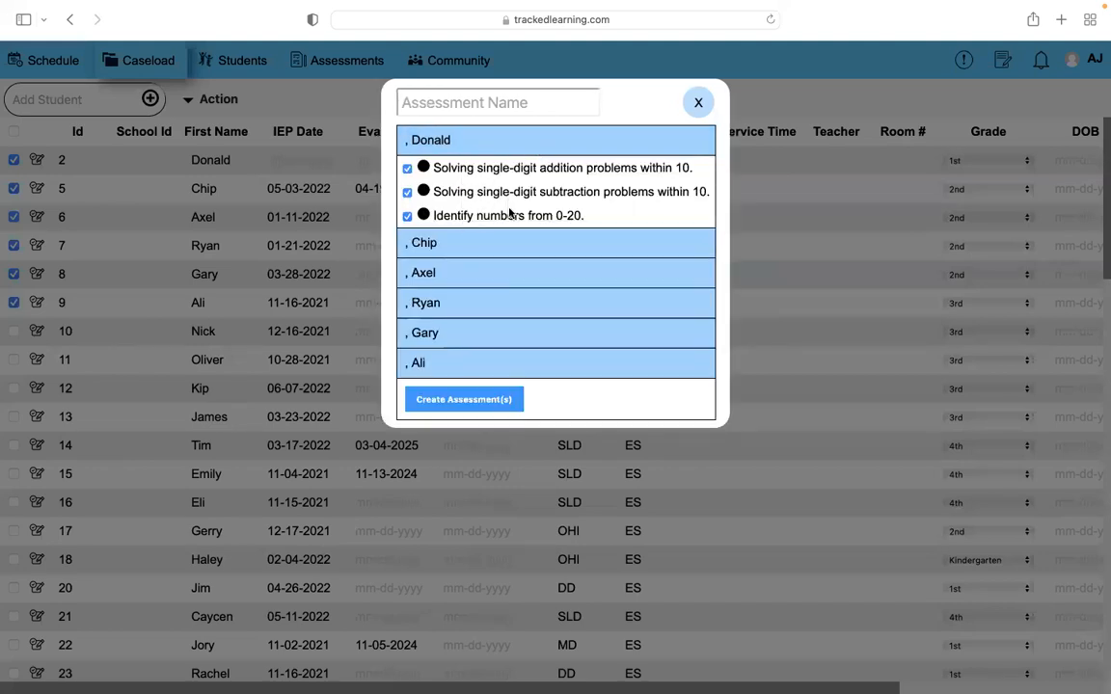
- Exclude all three of the first student's target skills from the assessment and include them again
click(407, 216)
click(407, 192)
click(408, 170)
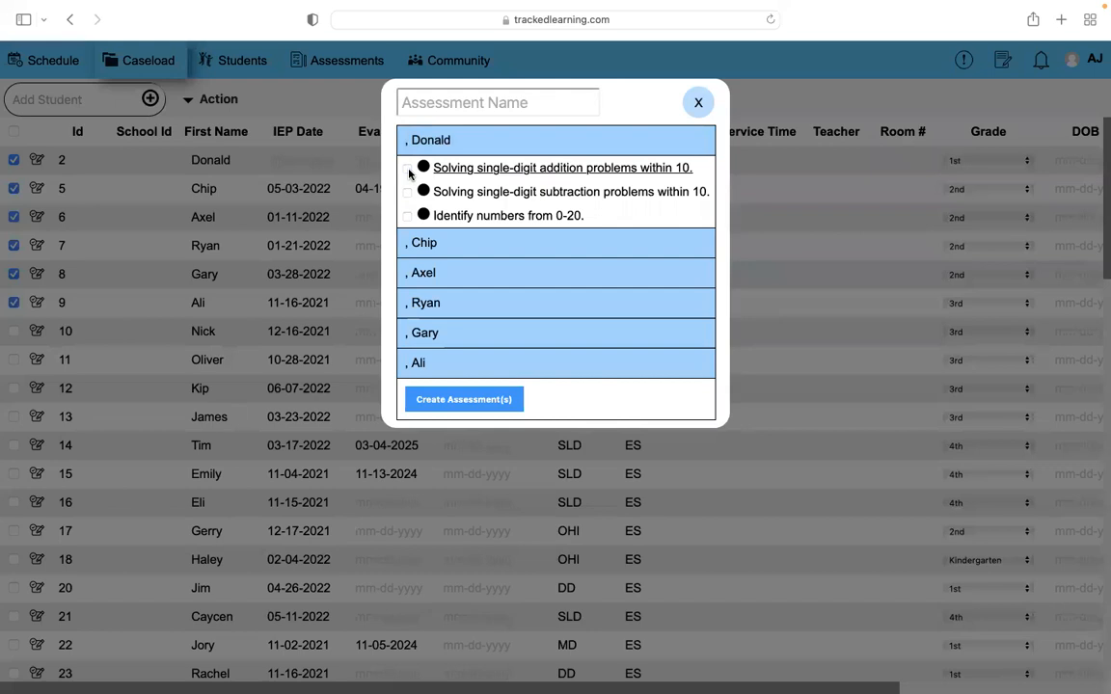
click(407, 168)
click(407, 192)
click(407, 216)
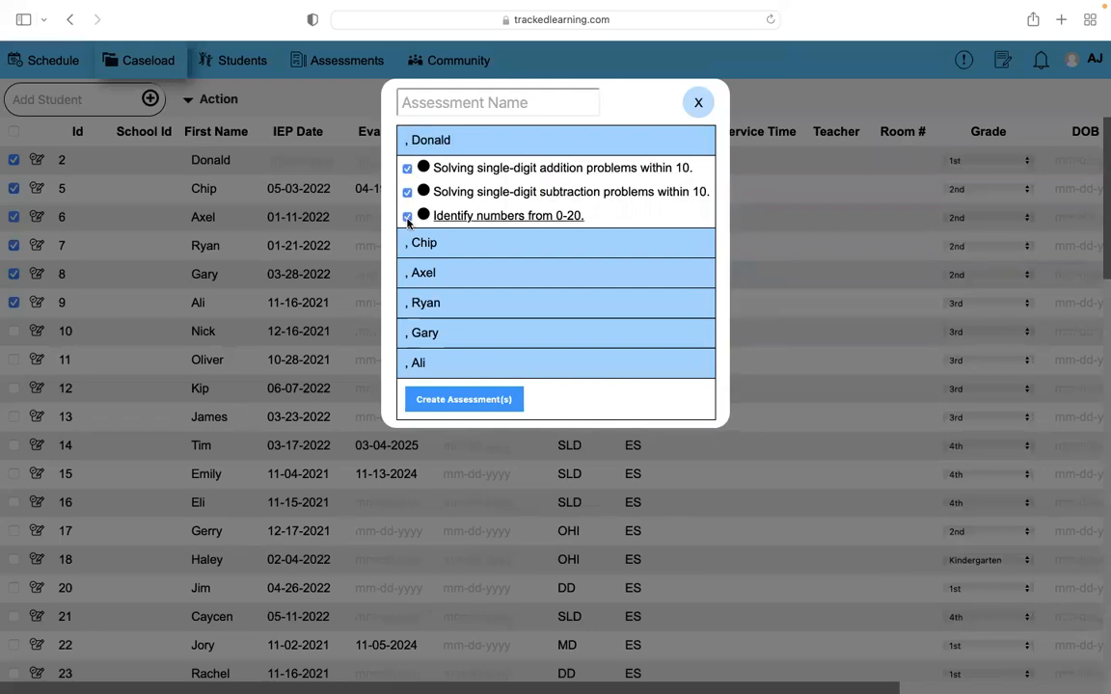
- Examine the target skills of each of the other five students one at a time, collapsing each list after viewing
click(480, 141)
click(461, 173)
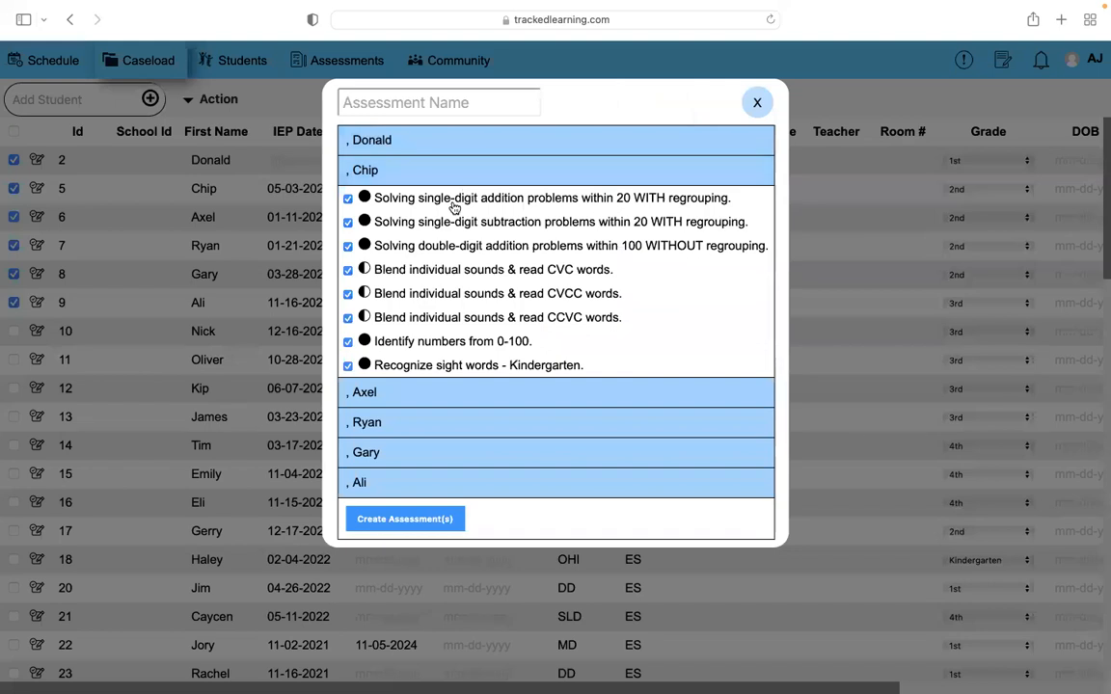
click(514, 177)
click(496, 204)
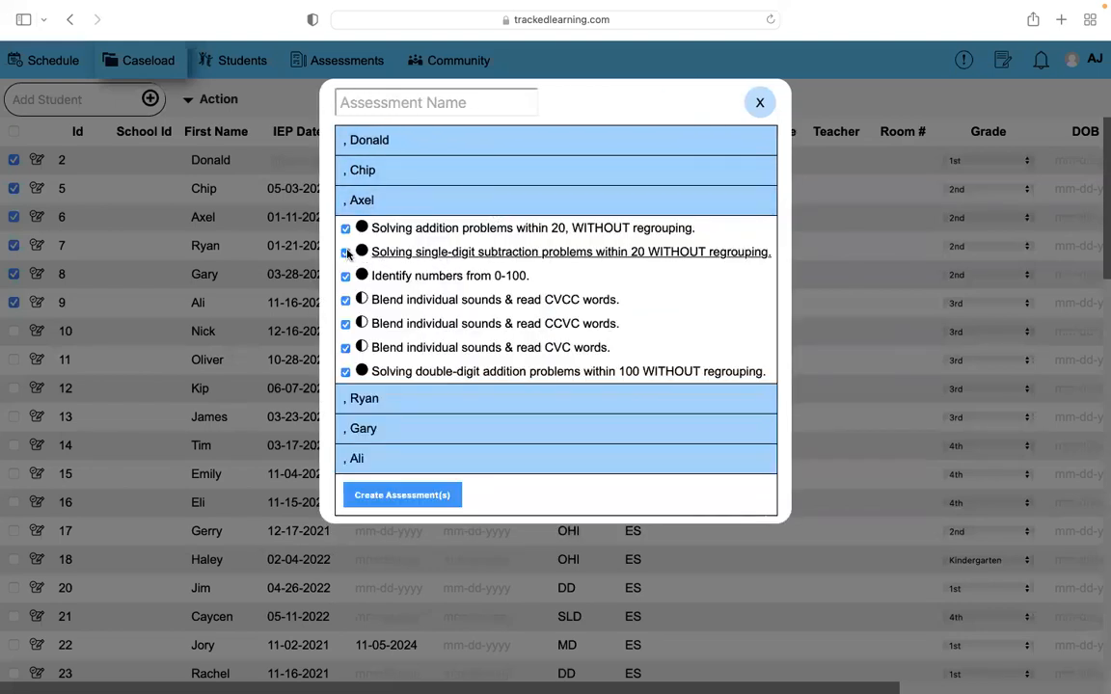
click(409, 204)
click(463, 235)
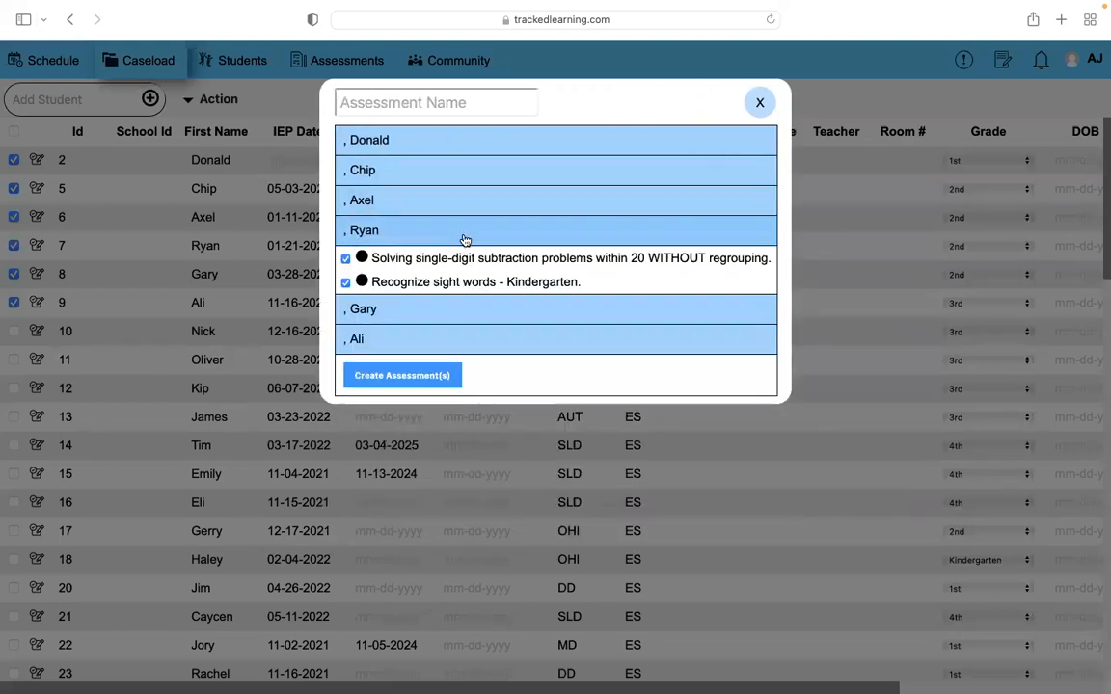
click(409, 234)
click(459, 261)
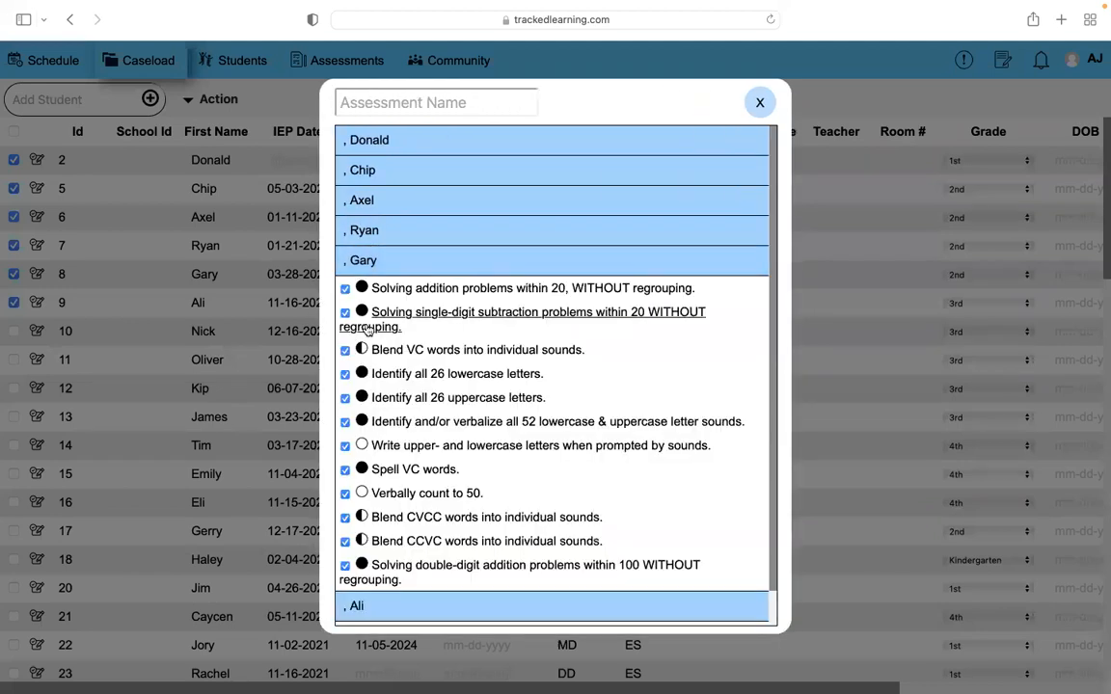
click(461, 268)
click(464, 290)
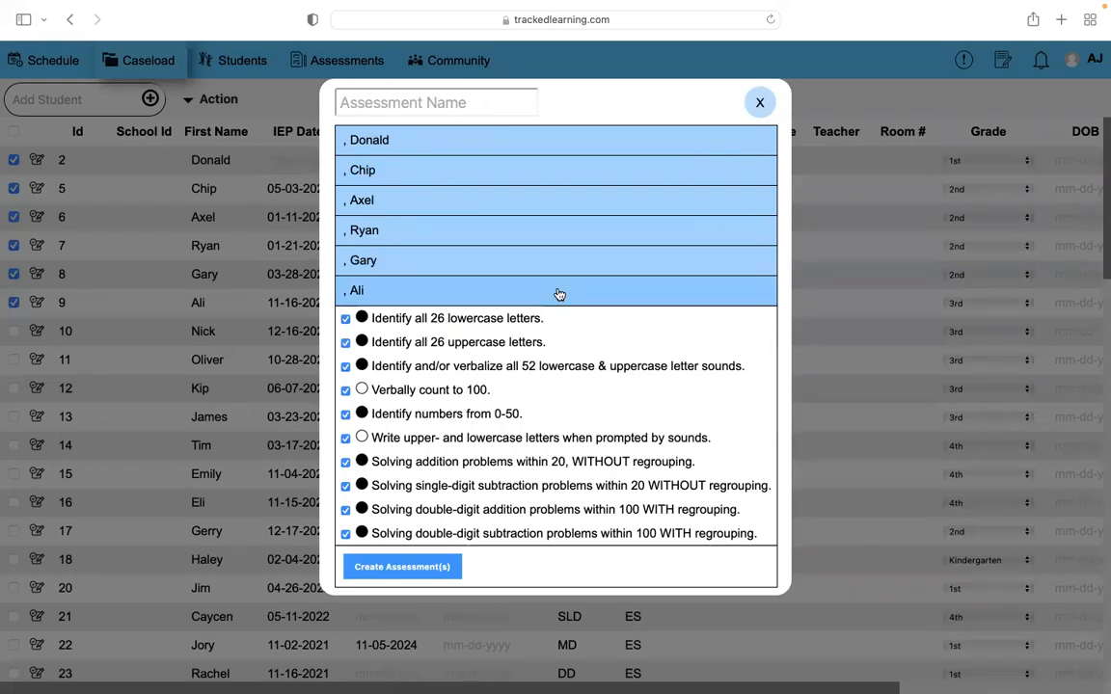
click(559, 294)
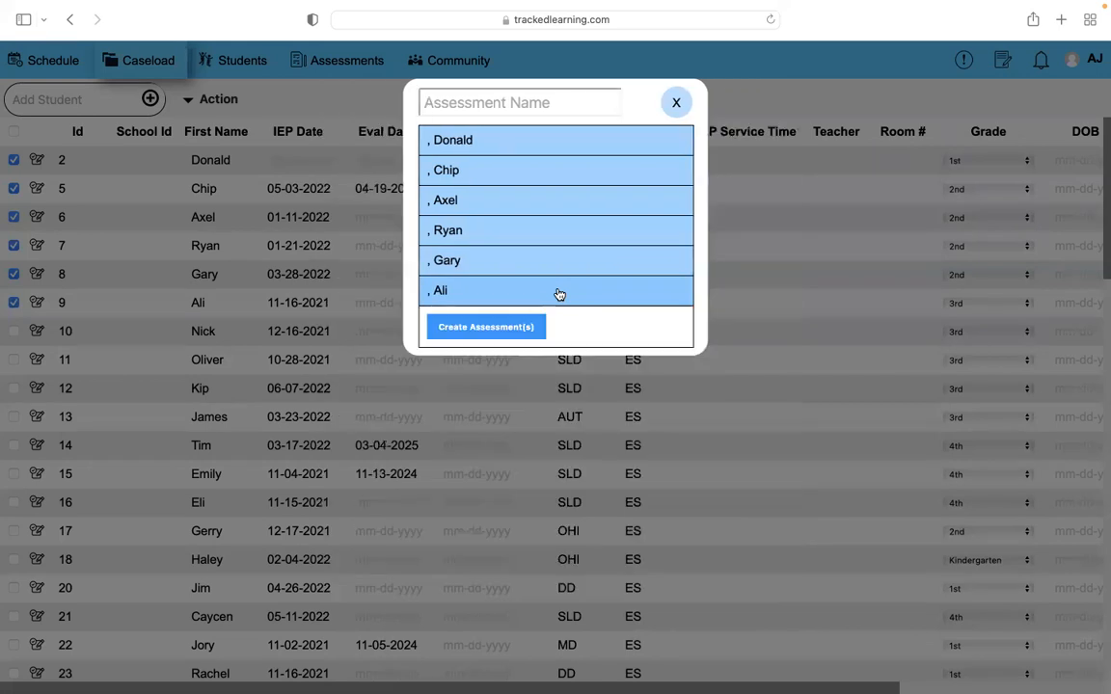
- Name the assessment "EOY 2022"
click(542, 110)
text(EOY @))
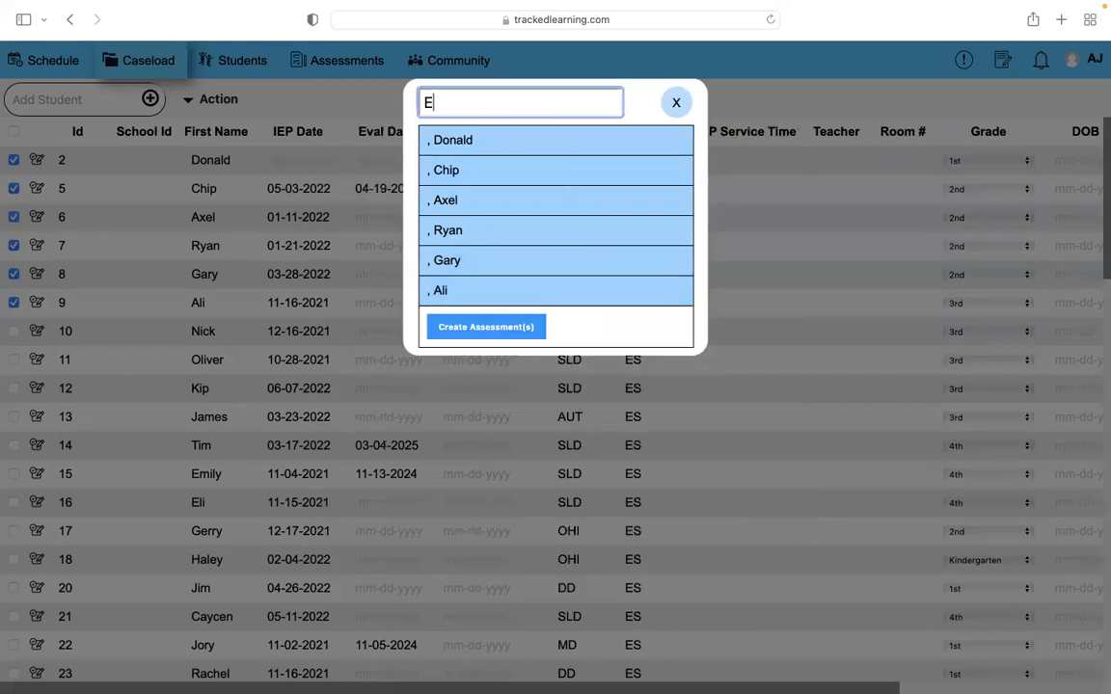
key(BackSpace)
key(BackSpace)
text(2022)
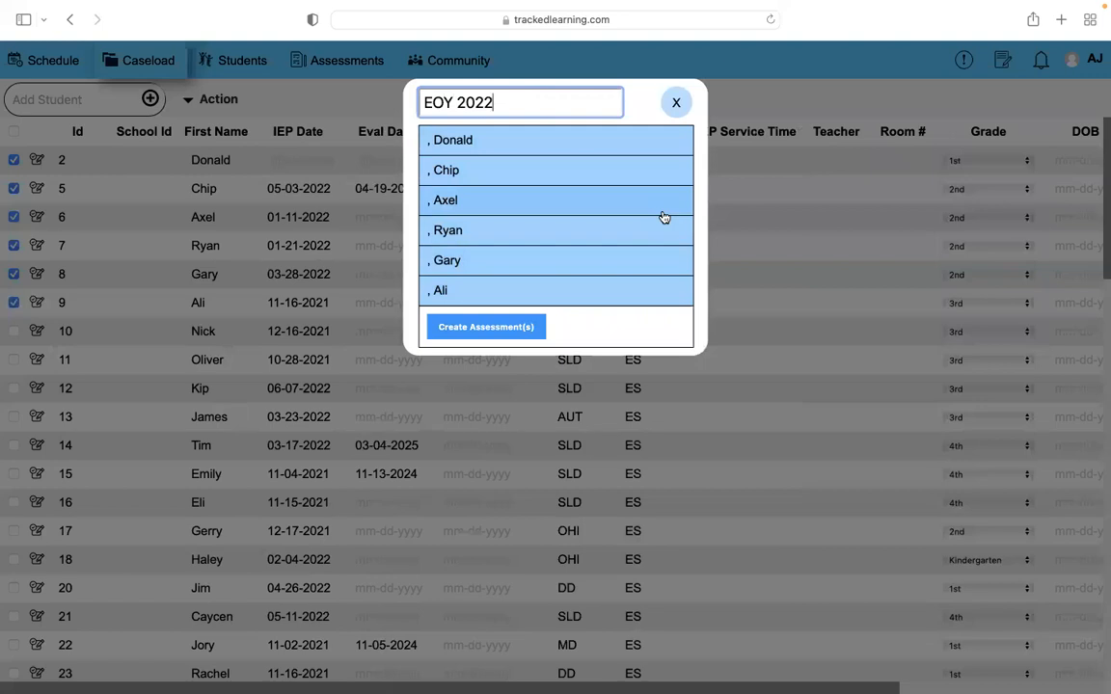
- Review the expanded target skill lists of all six students and close the assessment setup without creating anything
click(627, 155)
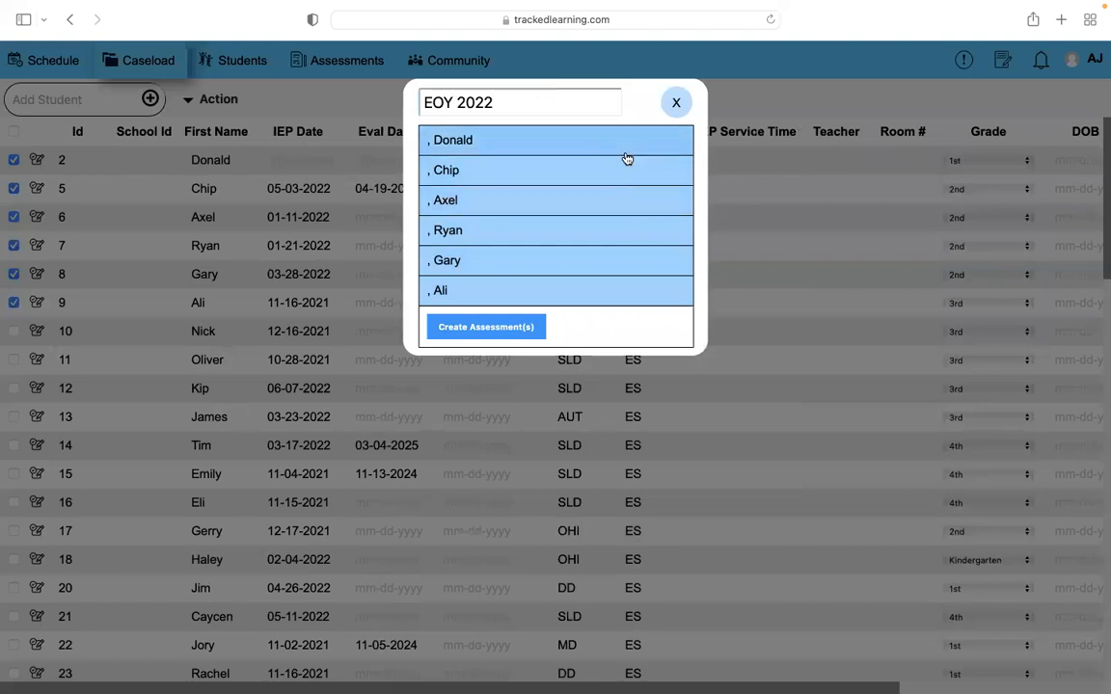
click(560, 241)
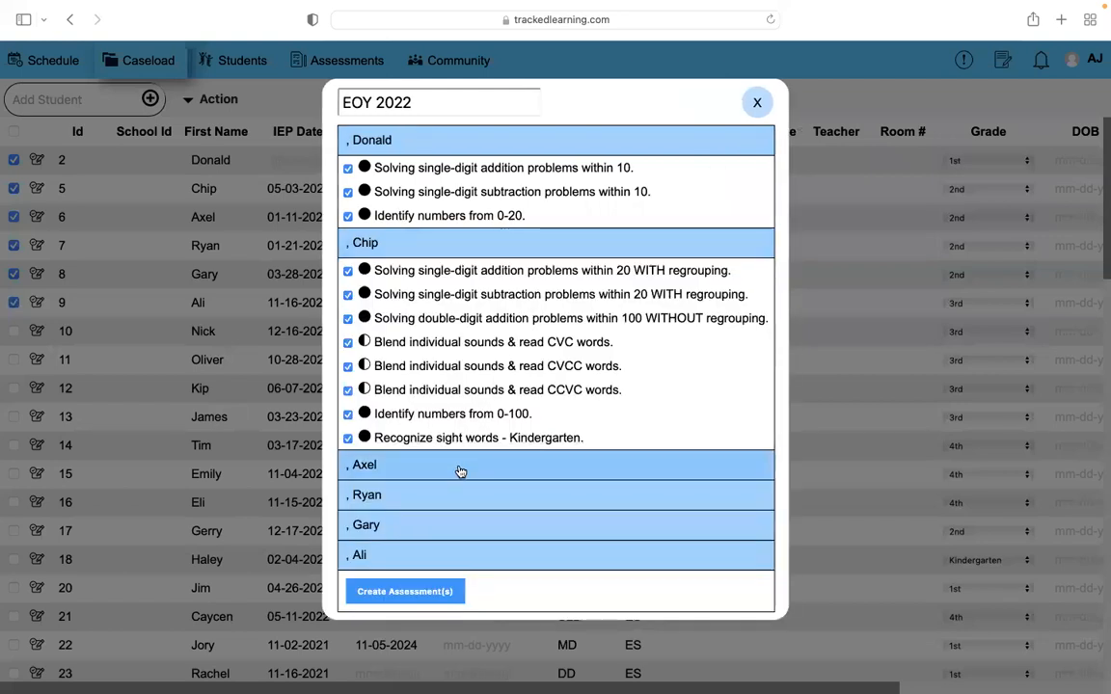
click(460, 467)
scroll(461, 472, down, 4)
click(487, 512)
scroll(485, 513, down, 2)
click(477, 533)
scroll(476, 533, down, 1)
scroll(476, 535, down, 3)
click(472, 579)
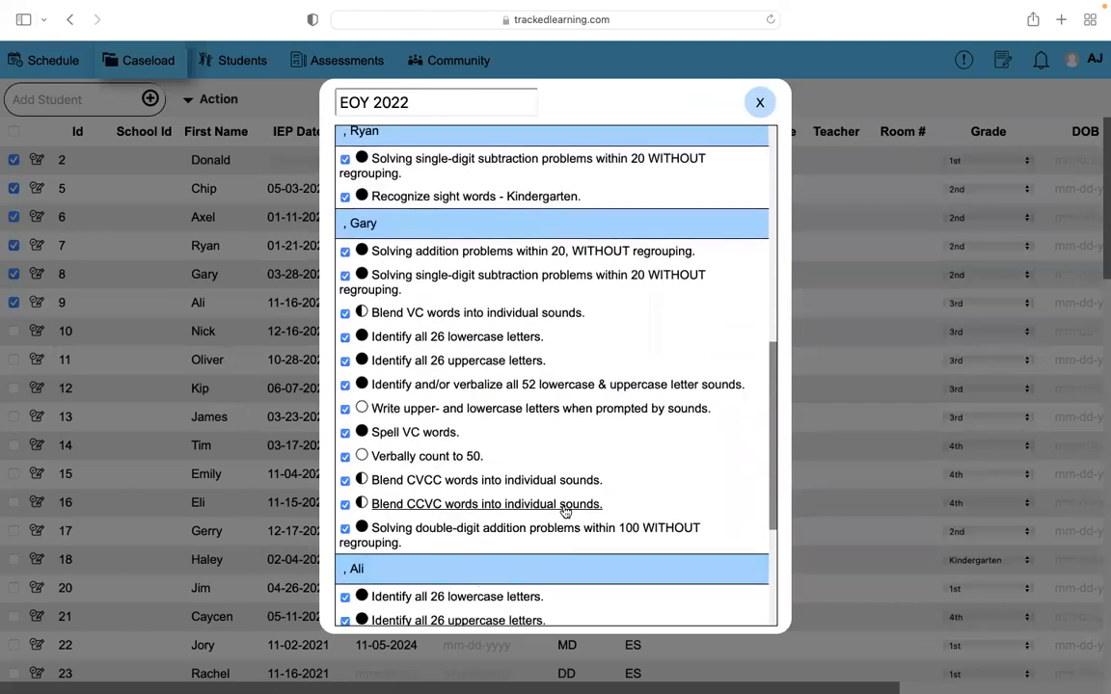
scroll(565, 512, down, 3)
scroll(565, 511, up, 6)
scroll(565, 512, up, 3)
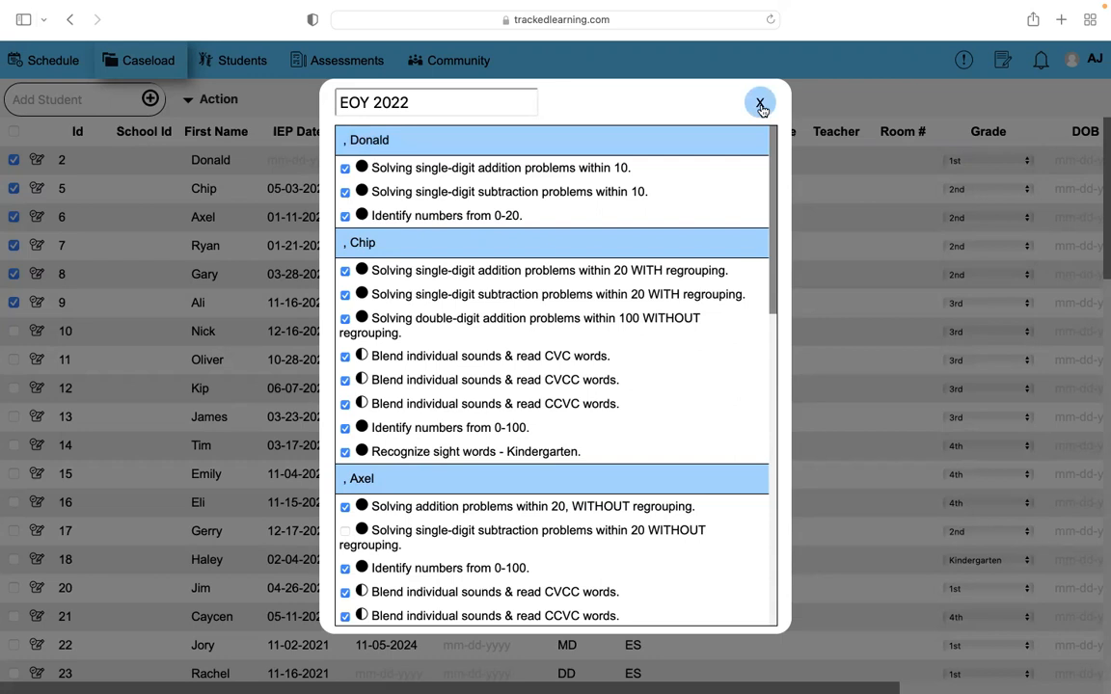
click(761, 105)
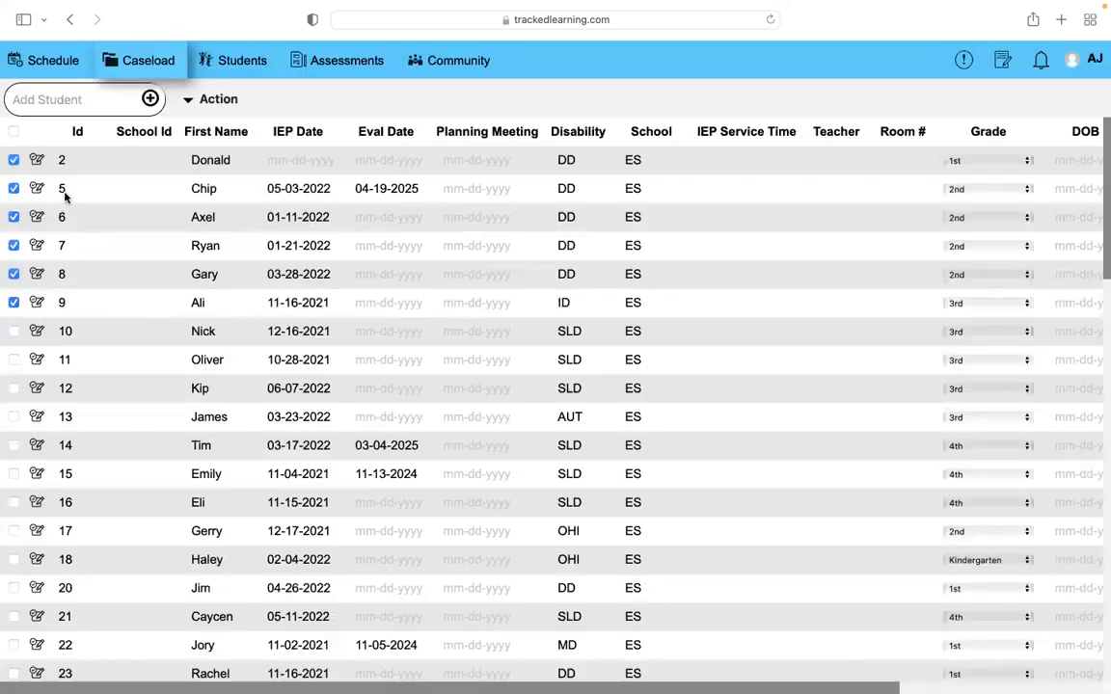
- View the first student's assessment results on the student's page and return to the caseload
click(36, 161)
click(330, 236)
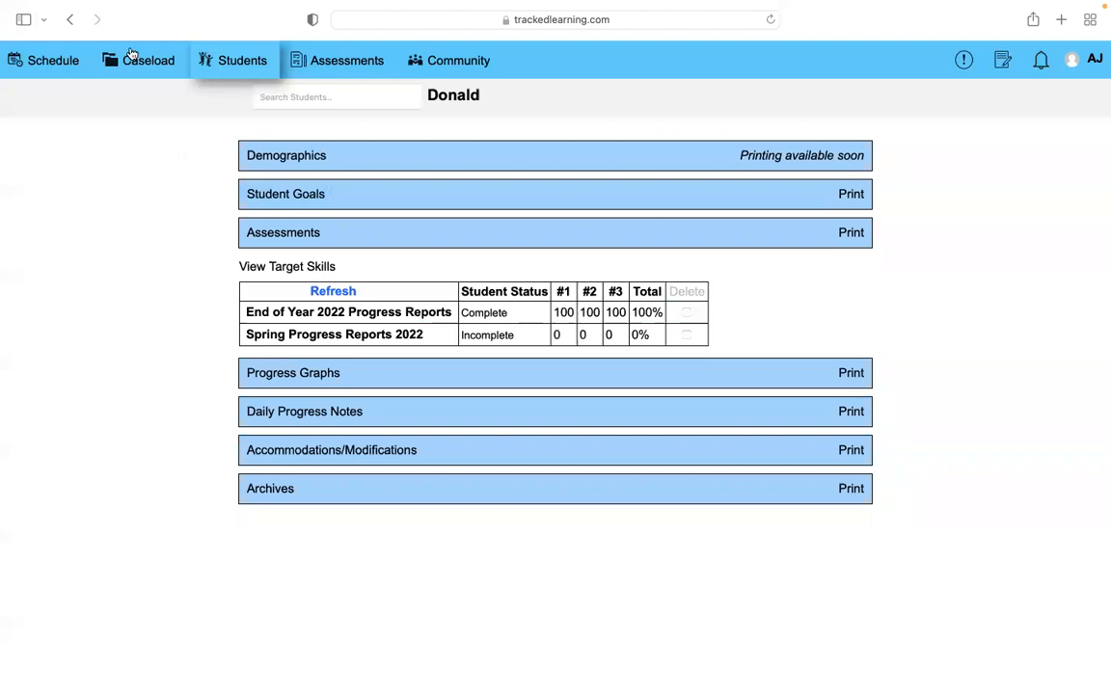
click(140, 59)
click(205, 102)
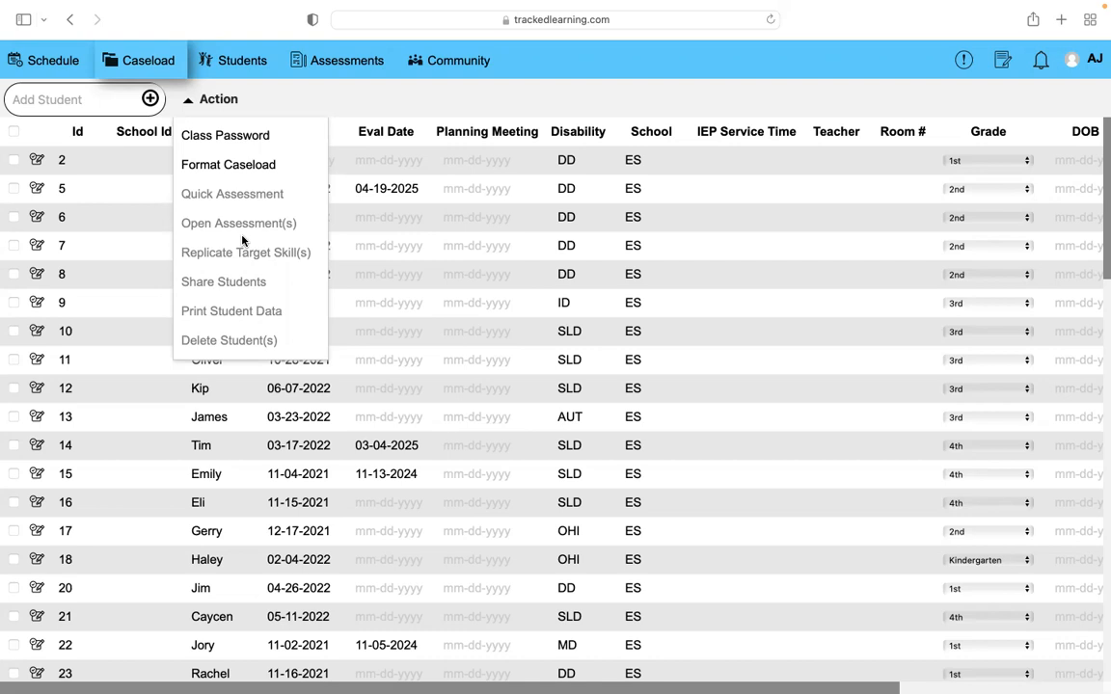
click(617, 120)
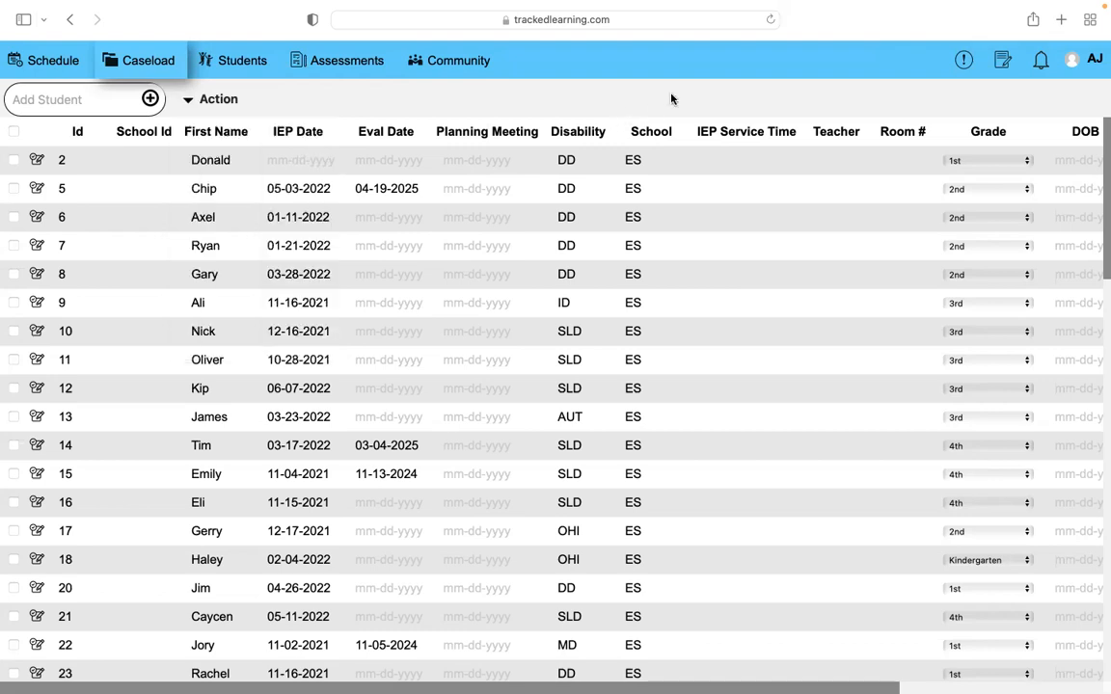